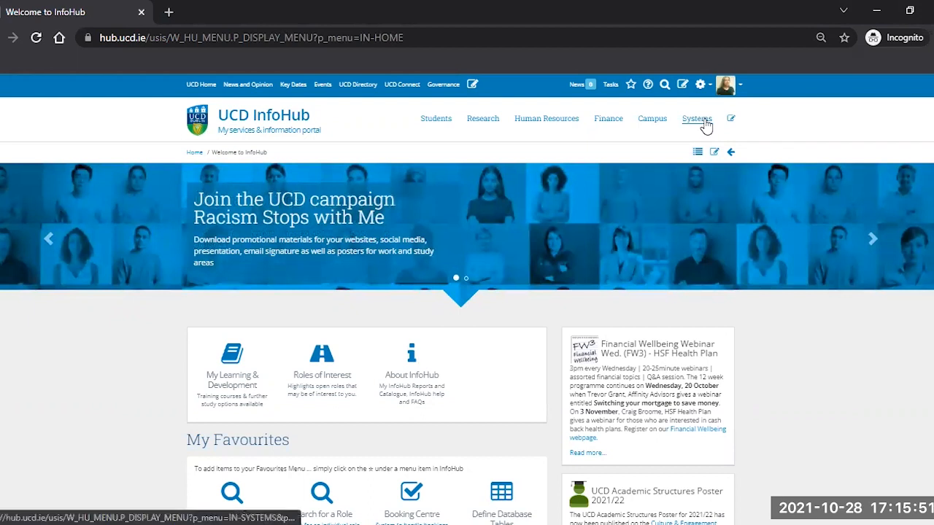
# Step: From Booking Centre's Course & Event Setup, open SGEVCODE's offerings and start a new offering
pyautogui.scroll(-1, 402, 375)
pyautogui.click(579, 385)
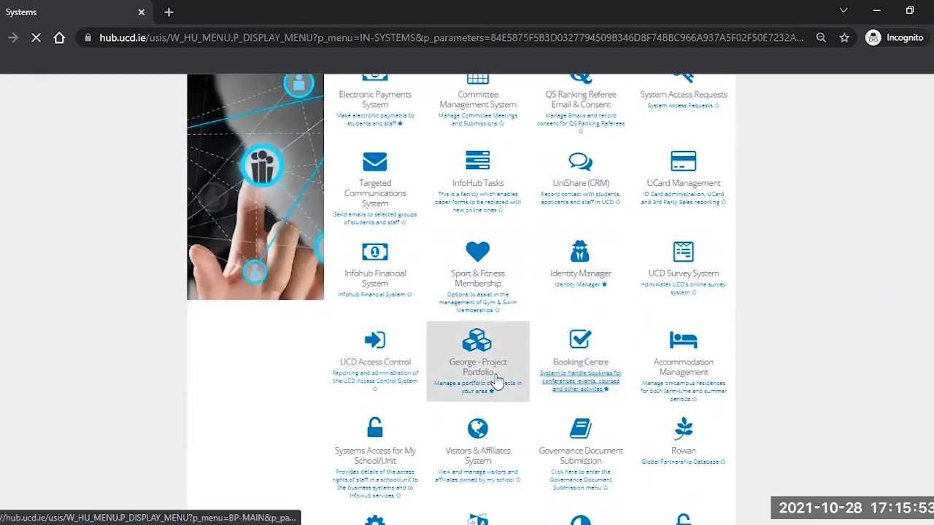
pyautogui.click(386, 357)
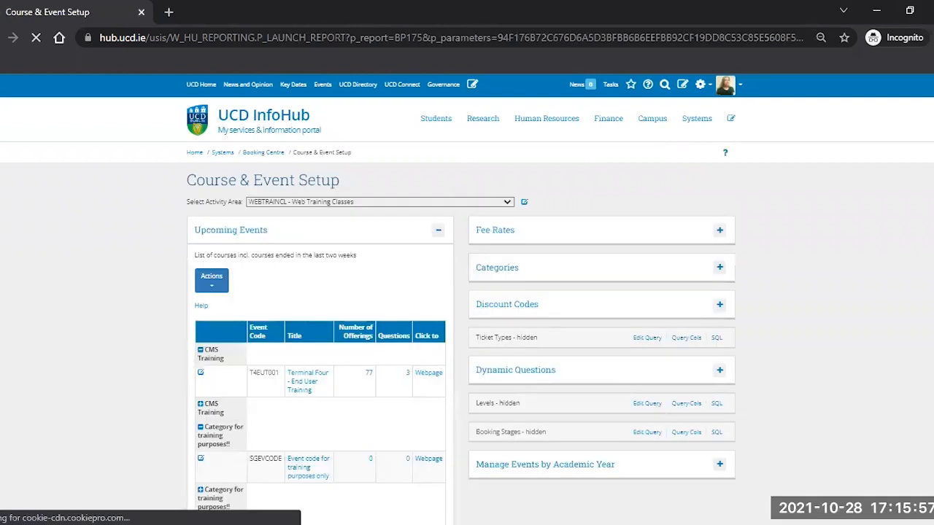
pyautogui.scroll(-2, 264, 318)
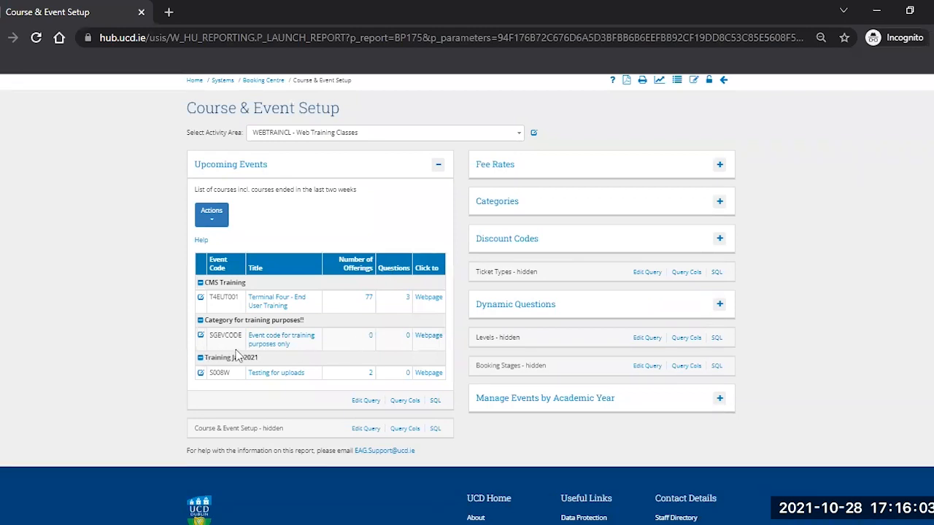
pyautogui.click(370, 335)
pyautogui.click(248, 276)
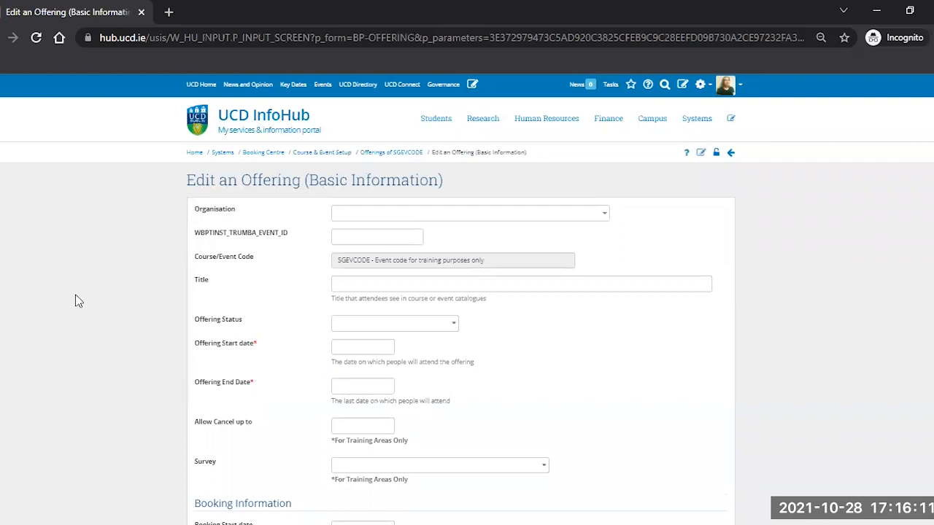
# Step: Scroll through the blank Edit an Offering form and place the cursor in the Title field
pyautogui.scroll(-3, 76, 296)
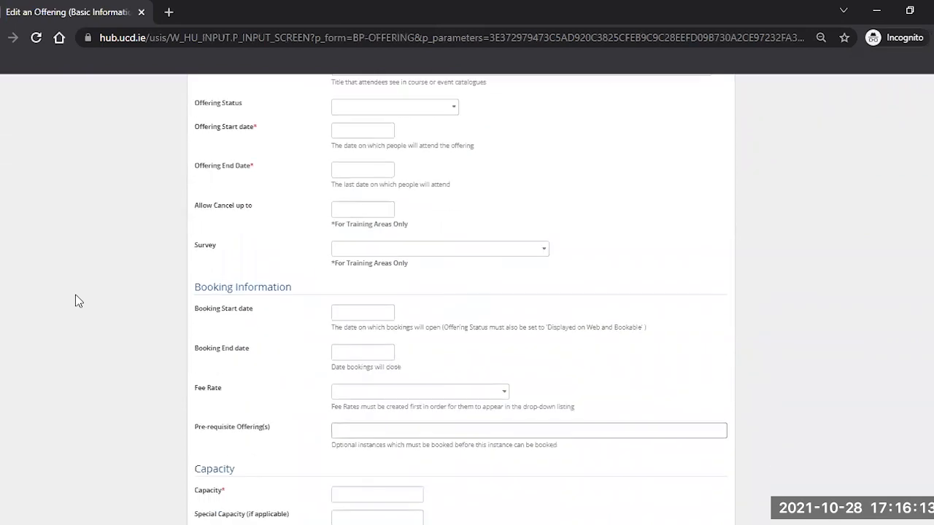
pyautogui.scroll(-5, 76, 296)
pyautogui.scroll(-4, 75, 301)
pyautogui.scroll(8, 187, 310)
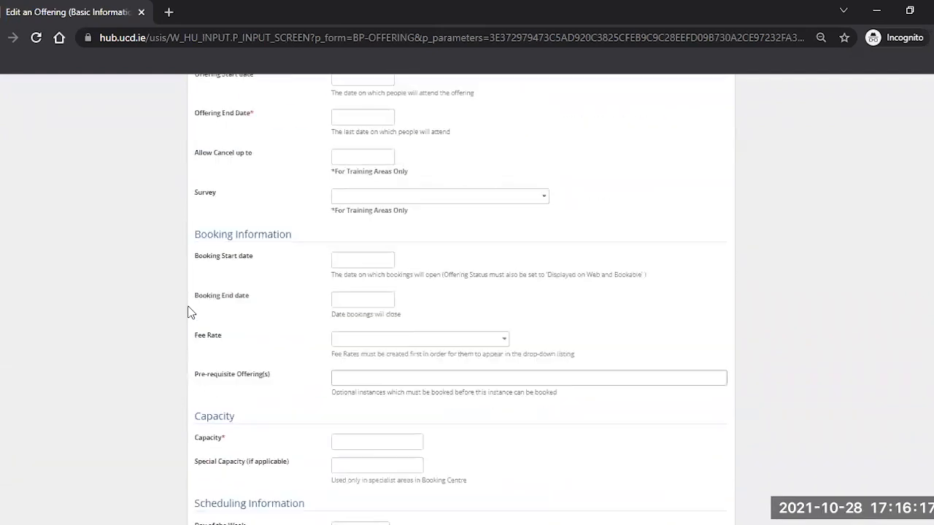
pyautogui.scroll(4, 187, 312)
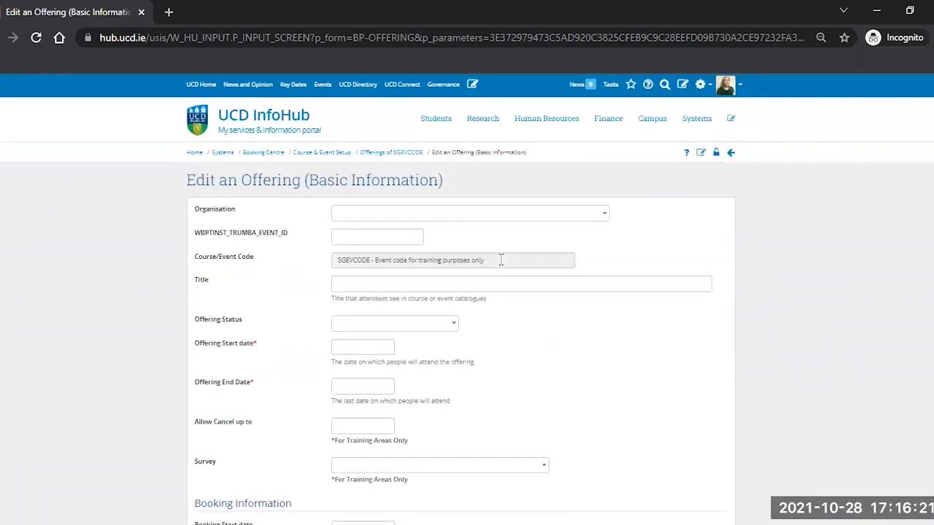
pyautogui.click(334, 285)
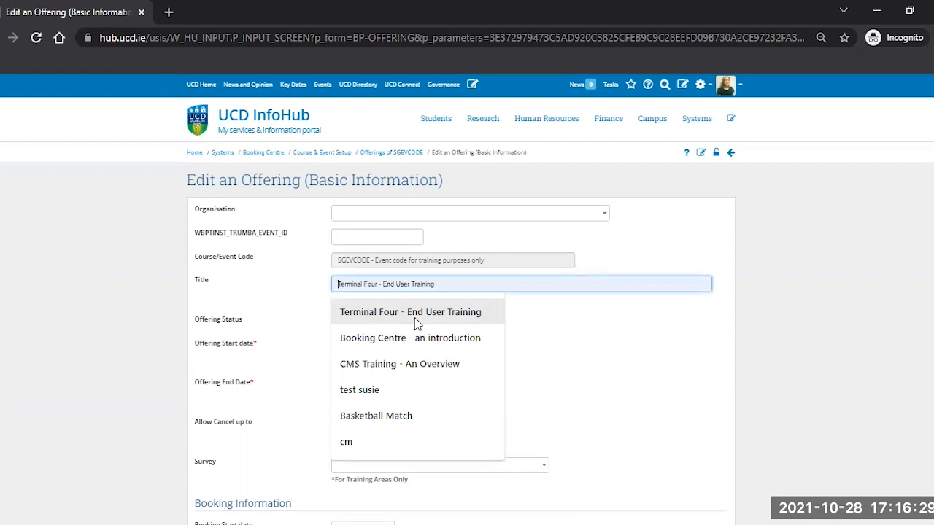
# Step: Title the offering 'Autumn Trimester 2021 booking for training purposes' with status 'Displayed on web and bookable'
pyautogui.write('Autumn Trimester 2021')
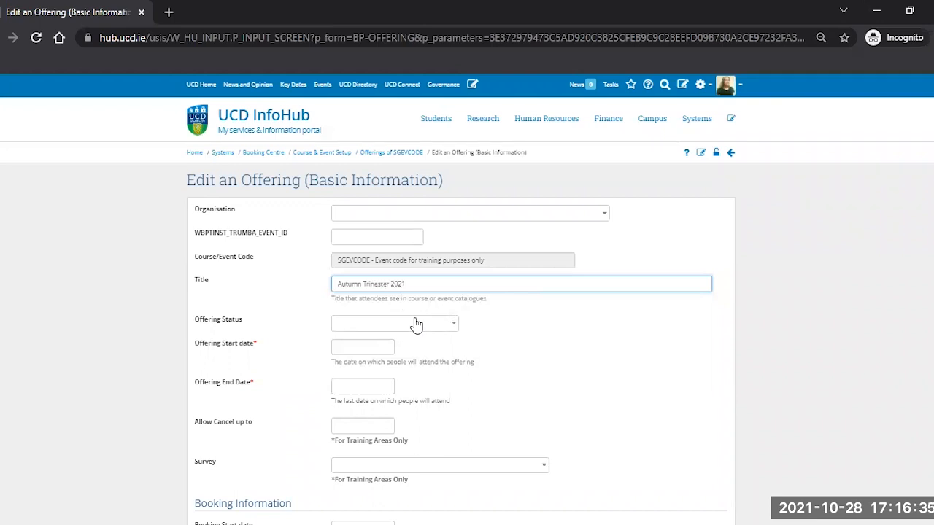
pyautogui.write(' booking for training purposes')
pyautogui.press('BackSpace')
pyautogui.press('BackSpace')
pyautogui.press('BackSpace')
pyautogui.write('poses')
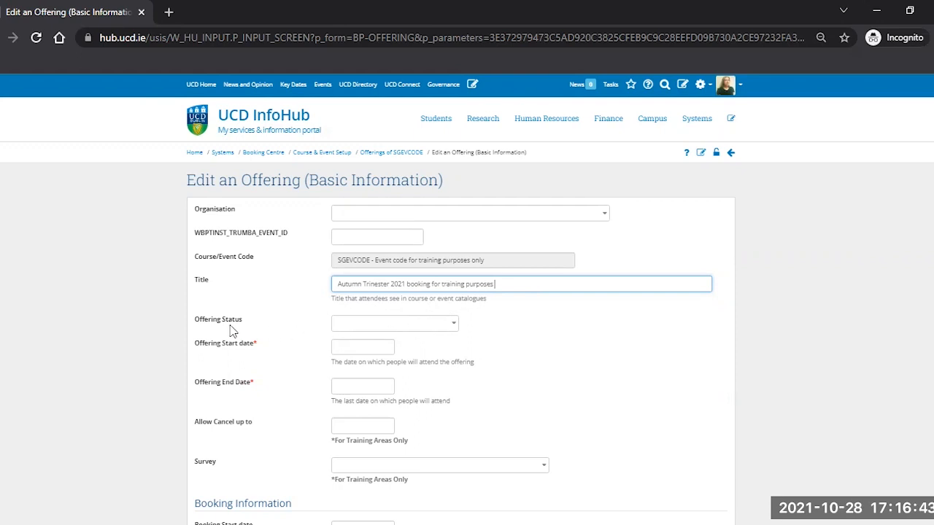
pyautogui.click(348, 327)
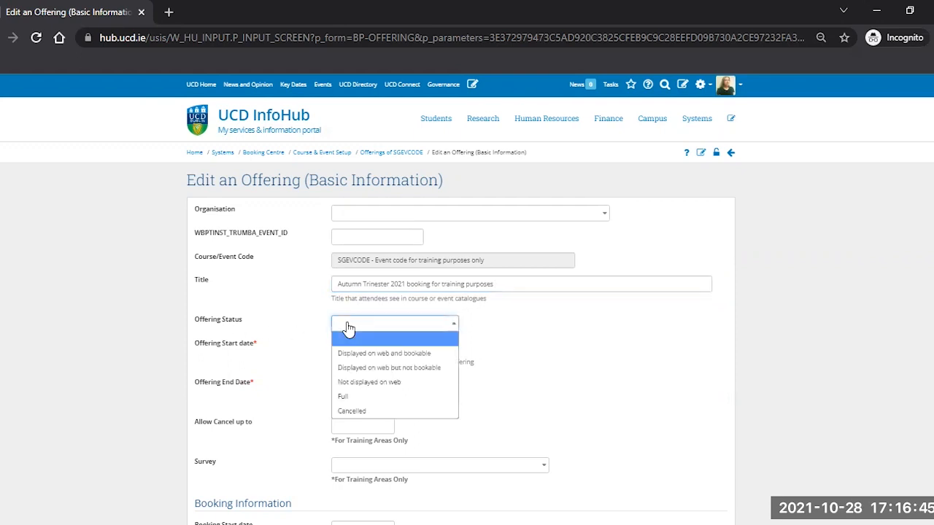
pyautogui.click(361, 356)
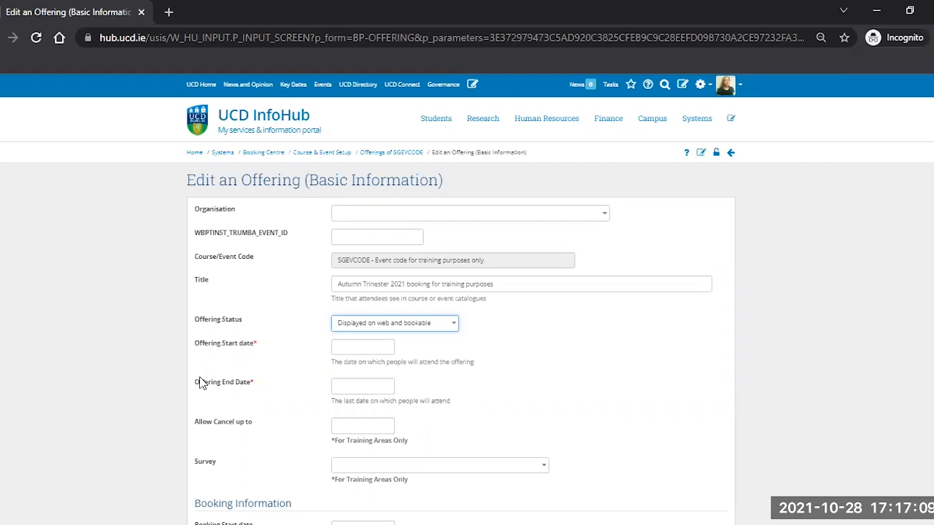
# Step: Set both the offering's start and end dates to 30 Oct 2021
pyautogui.click(355, 347)
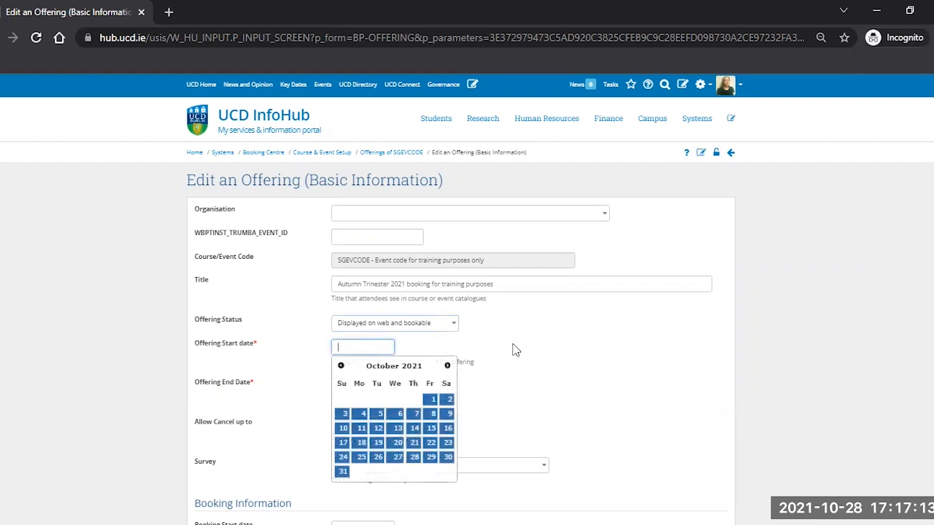
pyautogui.scroll(-1, 521, 351)
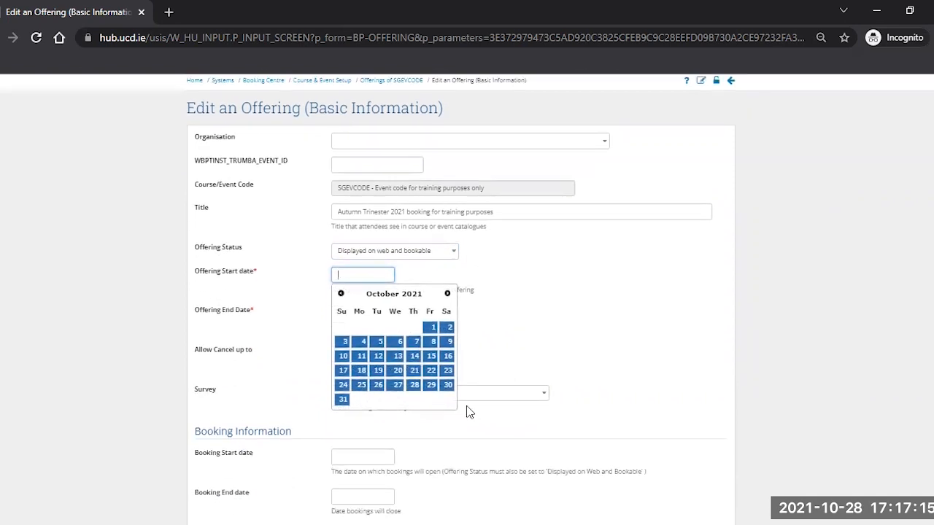
pyautogui.click(447, 385)
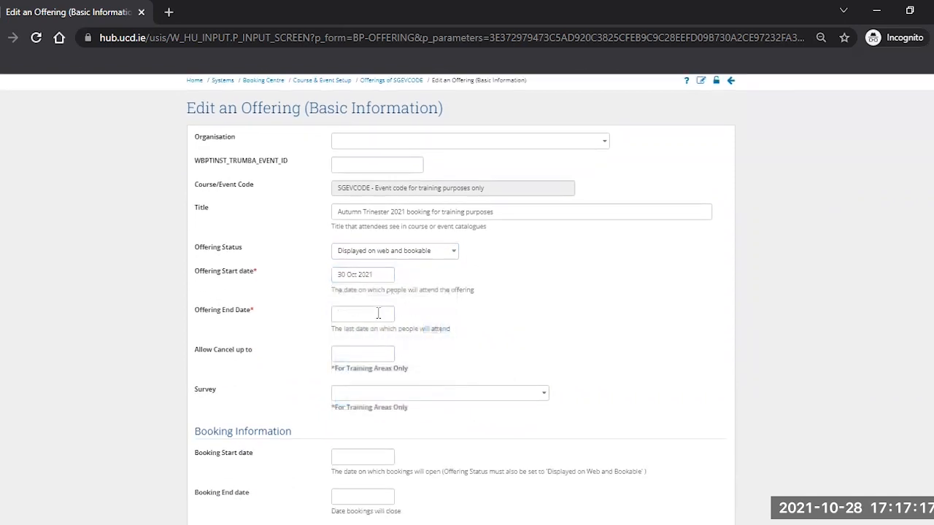
pyautogui.click(371, 315)
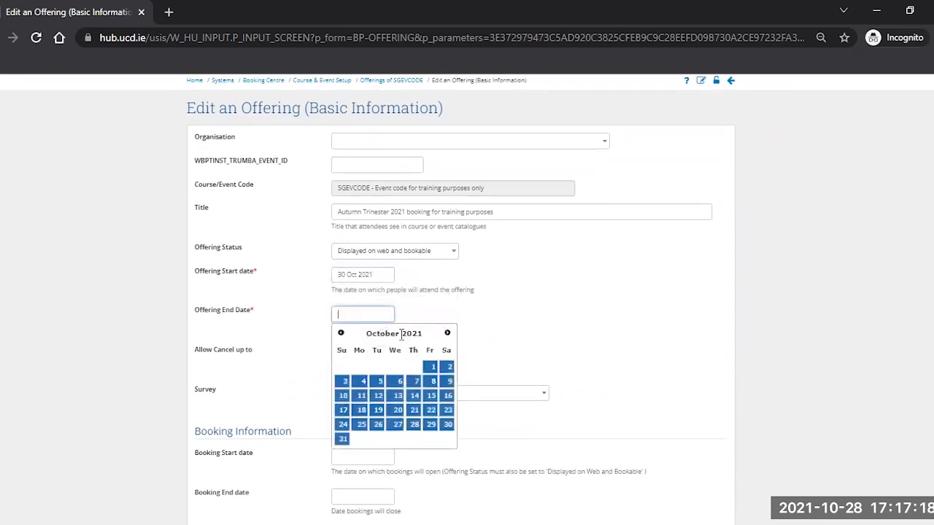
pyautogui.click(447, 424)
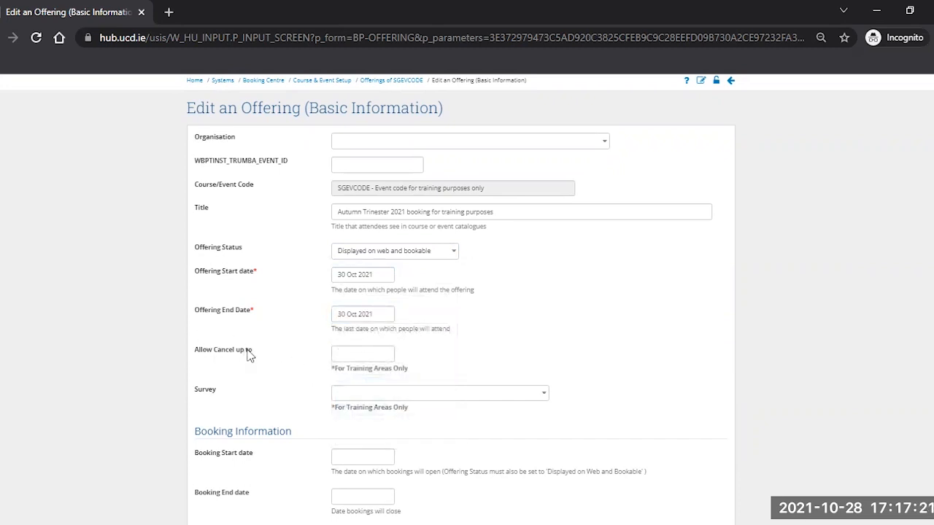
# Step: Attach the 'Booking Centre Training (HUB001)' survey to the offering
pyautogui.moveTo(248, 354)
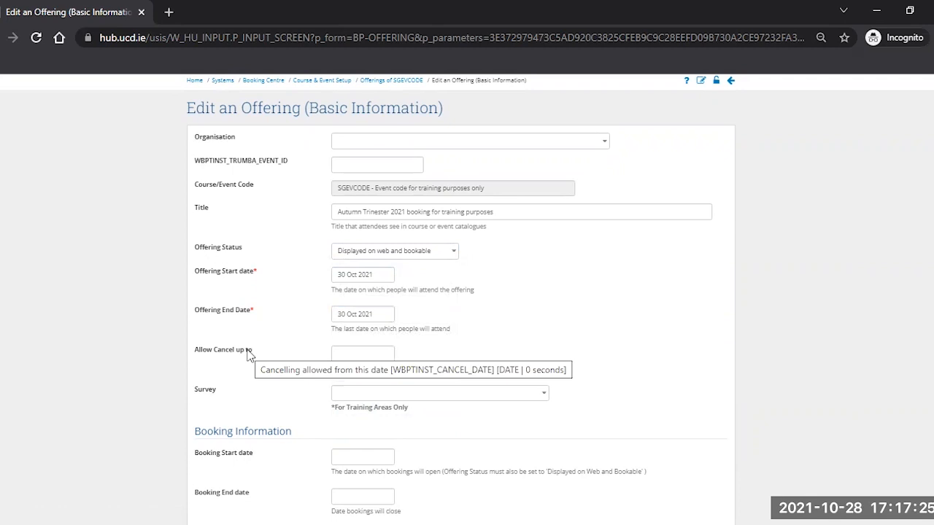
pyautogui.scroll(-1, 247, 353)
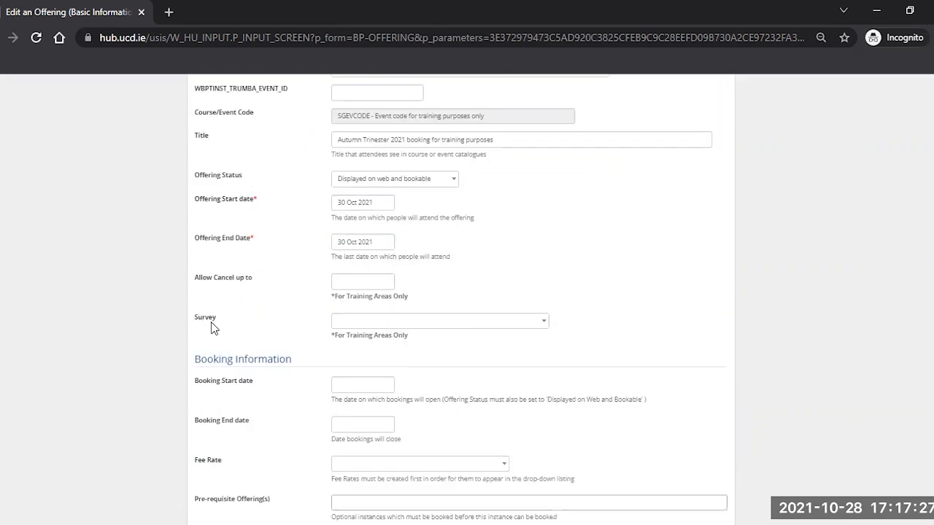
pyautogui.moveTo(210, 323)
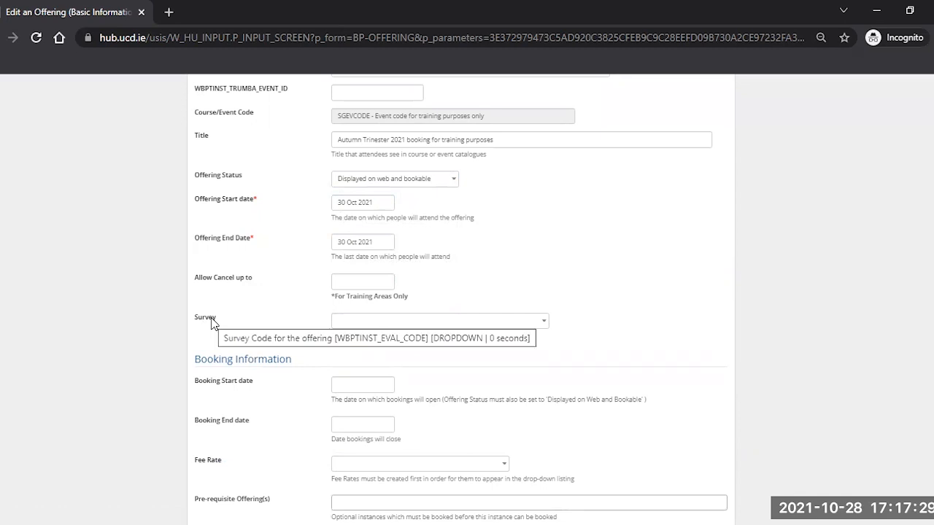
pyautogui.click(398, 322)
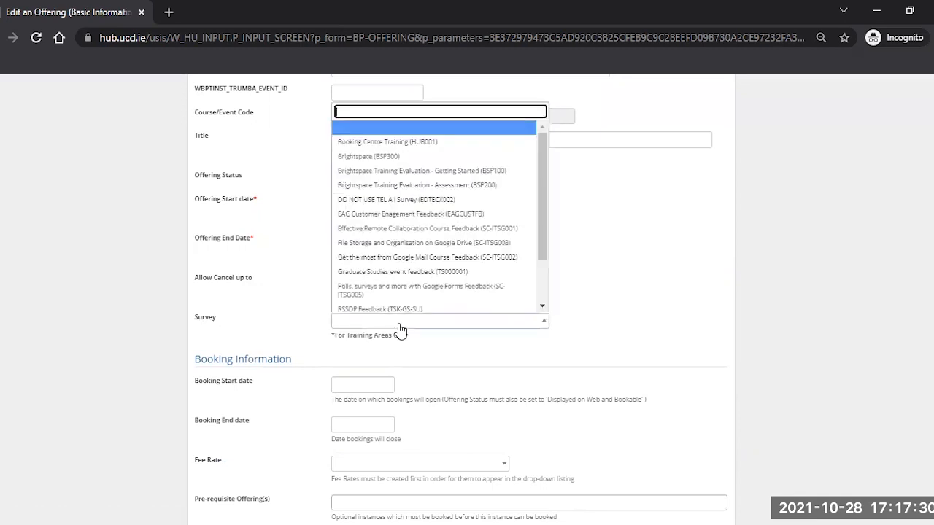
pyautogui.click(437, 142)
pyautogui.scroll(-1, 297, 328)
pyautogui.scroll(-1, 298, 328)
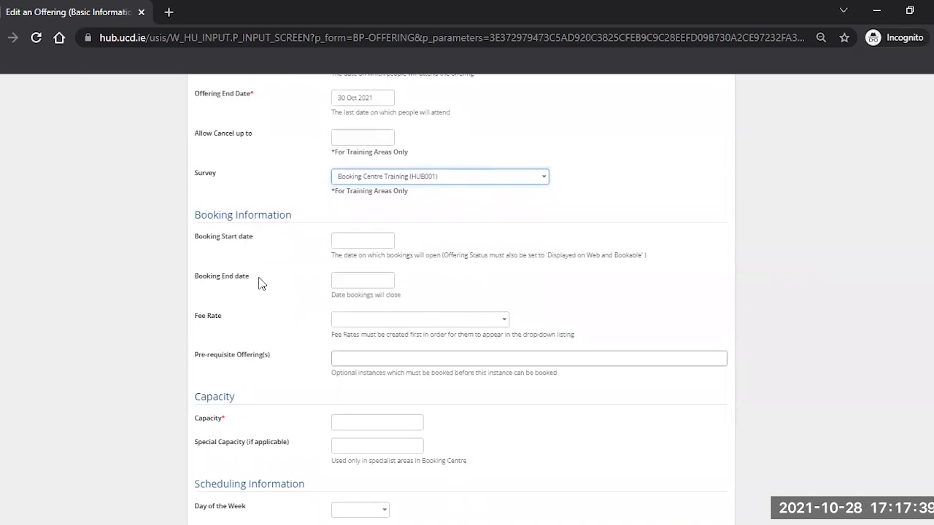
pyautogui.scroll(1, 273, 303)
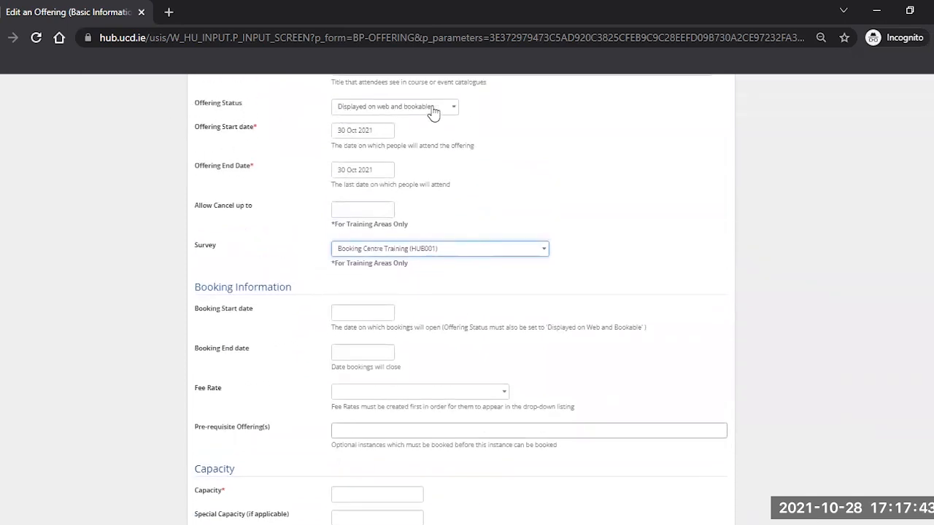
# Step: Set bookings to open on 28 Oct 2021 and close on 01 Nov 2021
pyautogui.scroll(-1, 562, 167)
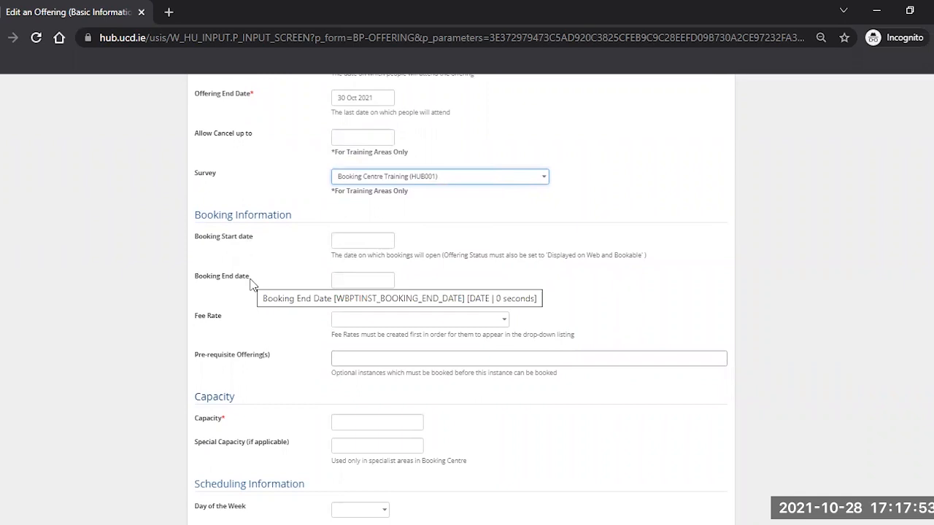
pyautogui.click(350, 236)
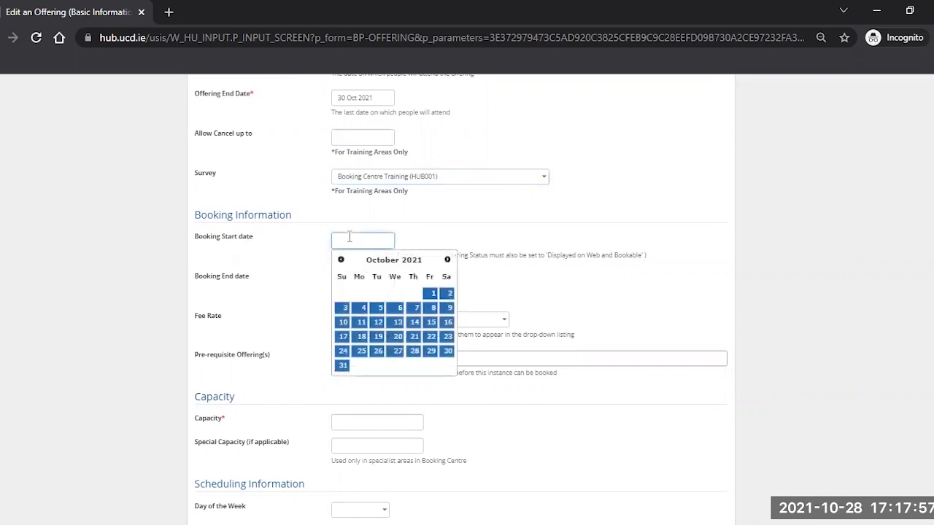
pyautogui.click(415, 353)
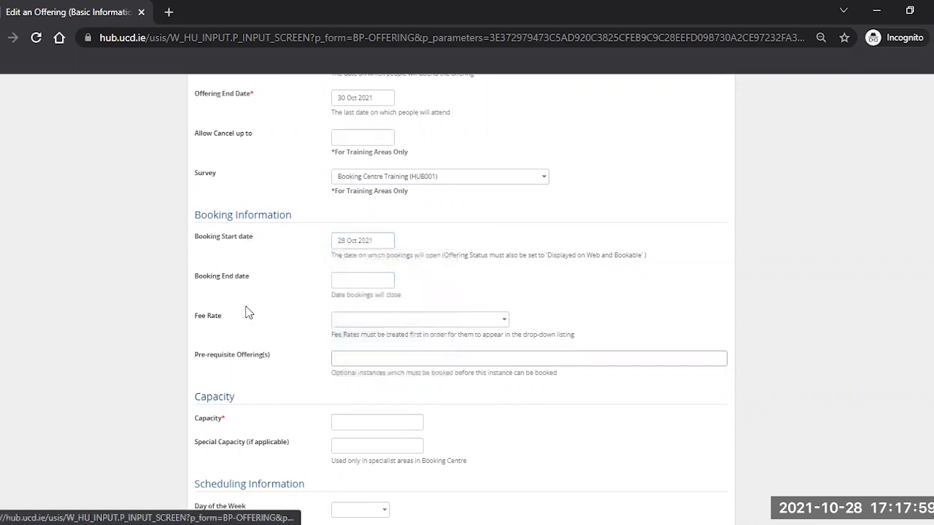
pyautogui.click(357, 285)
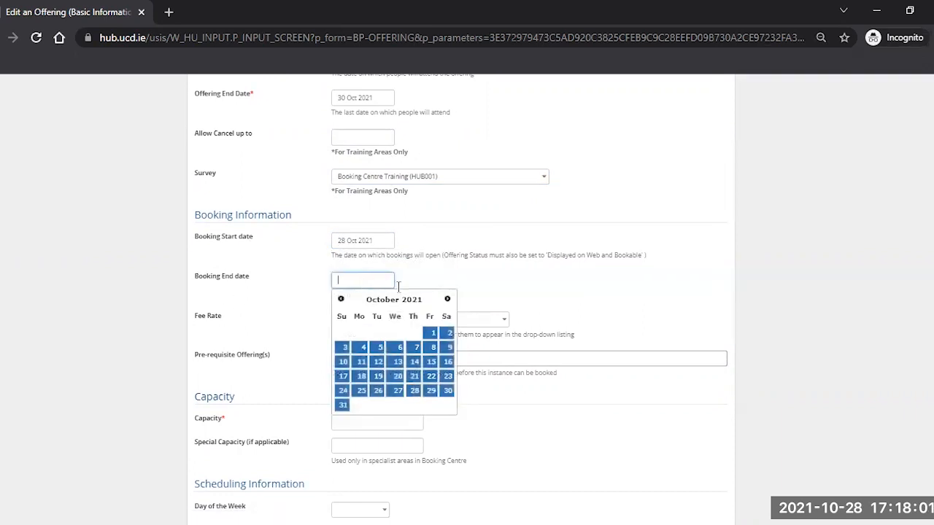
pyautogui.click(447, 299)
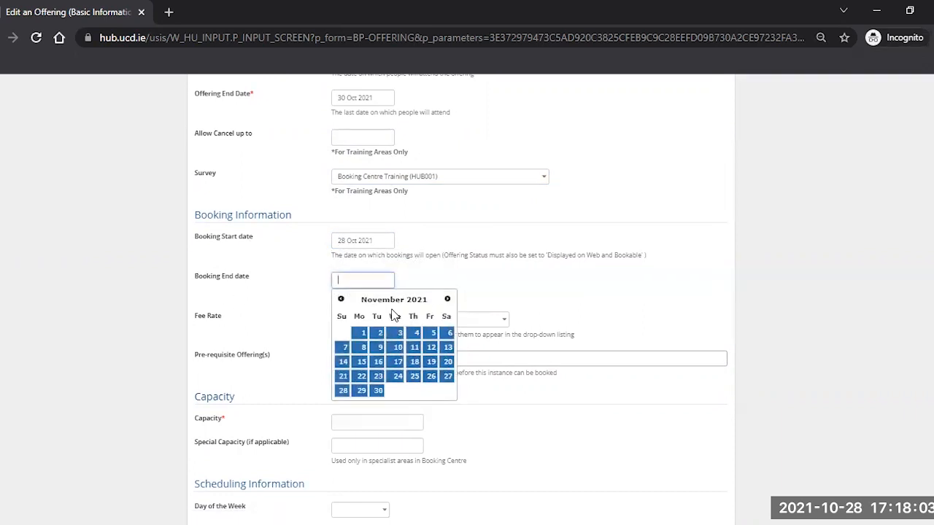
pyautogui.click(363, 334)
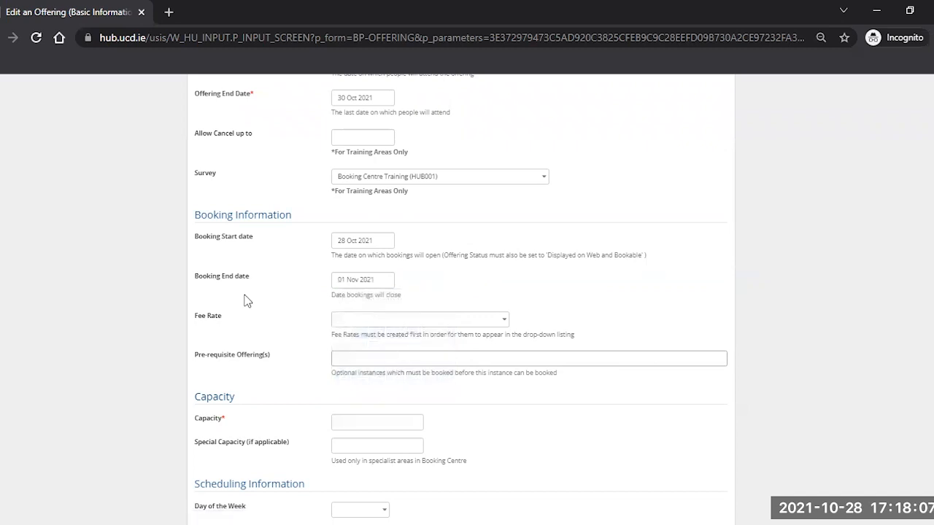
# Step: Choose the fee rate 'Student Rate - Membership for One Year Only (€175)'
pyautogui.click(352, 321)
pyautogui.click(400, 362)
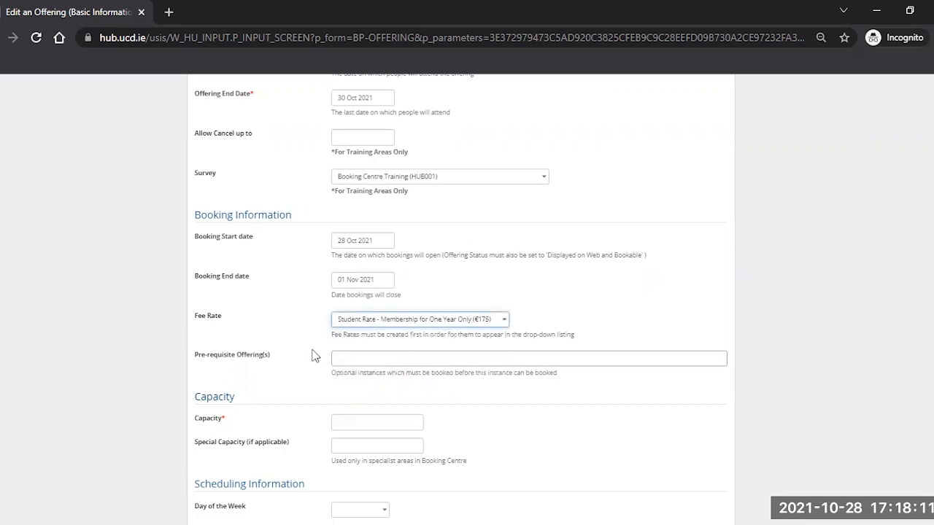
pyautogui.scroll(-2, 257, 310)
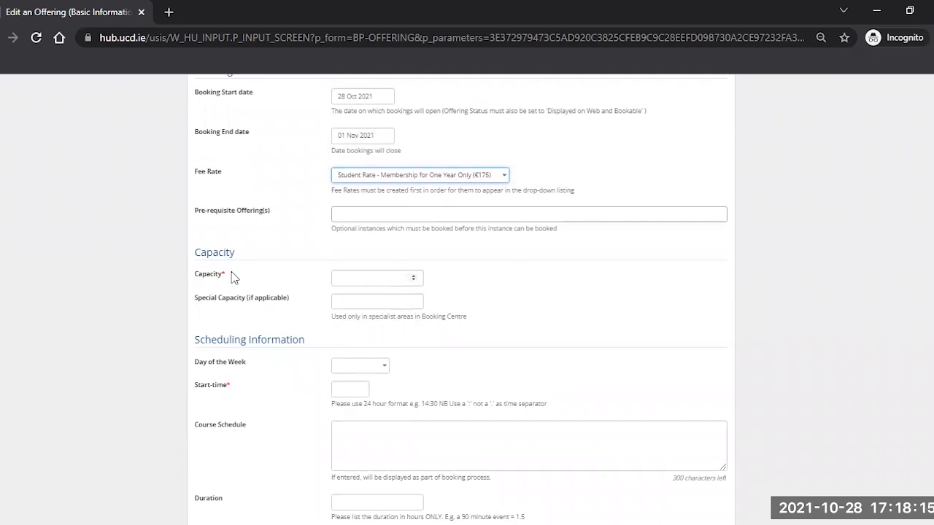
# Step: Enter 100 as the offering's Capacity
pyautogui.moveTo(228, 282)
pyautogui.click(376, 278)
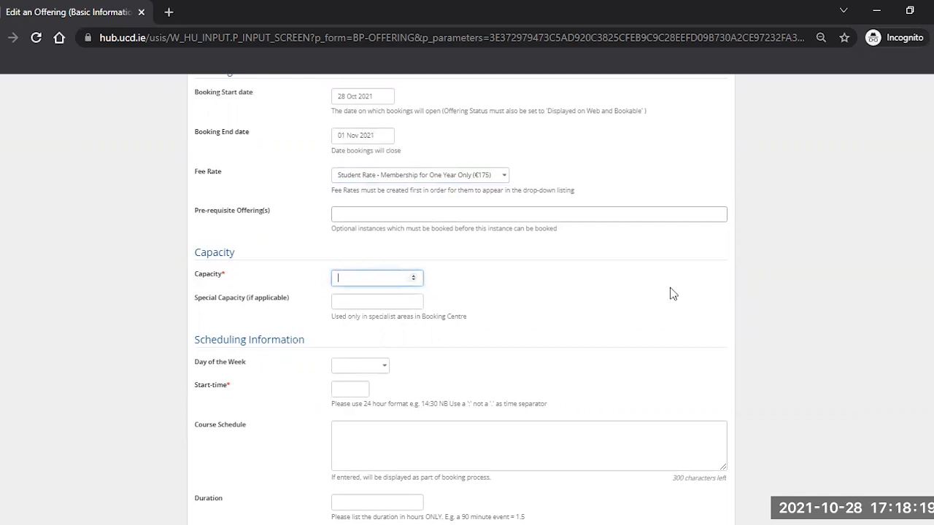
pyautogui.write('100')
pyautogui.scroll(-1, 216, 355)
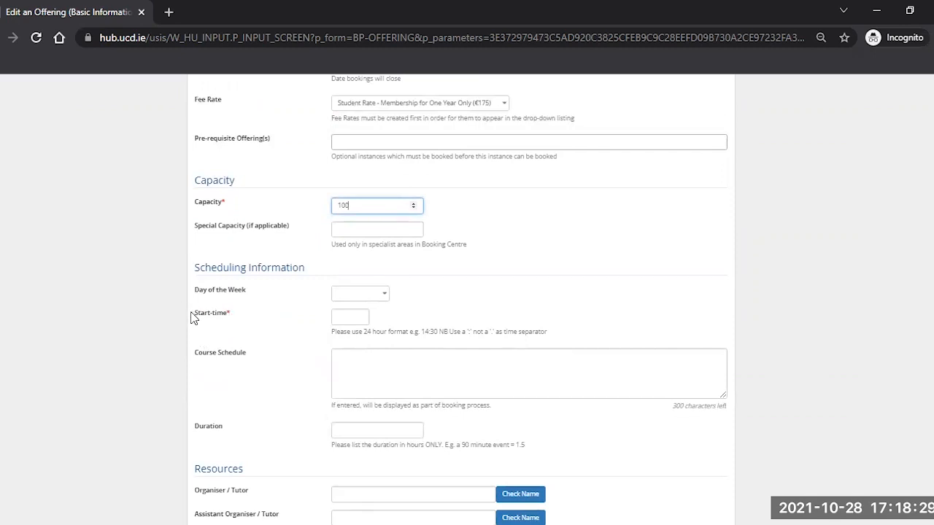
pyautogui.moveTo(421, 332); pyautogui.dragTo(438, 332)
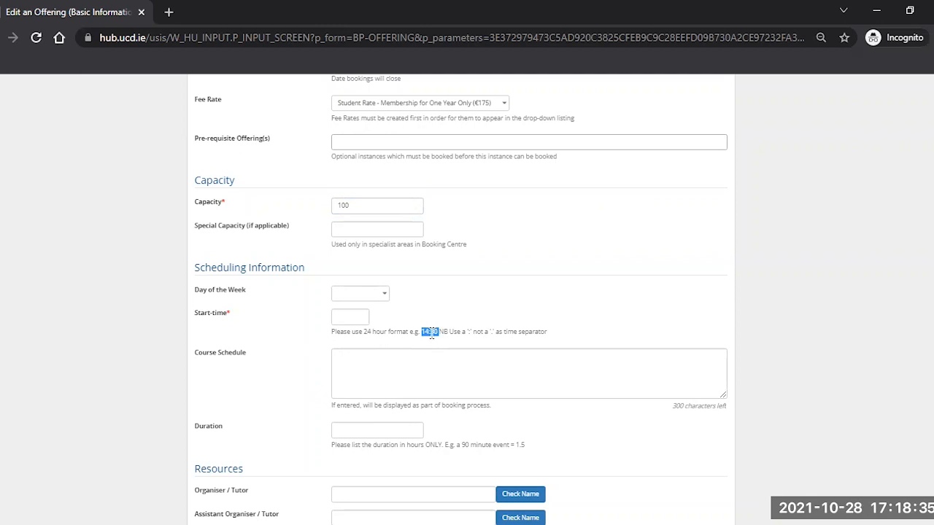
# Step: Enter a start time of 11:00 and a Duration of 1.5 hours
pyautogui.click(340, 316)
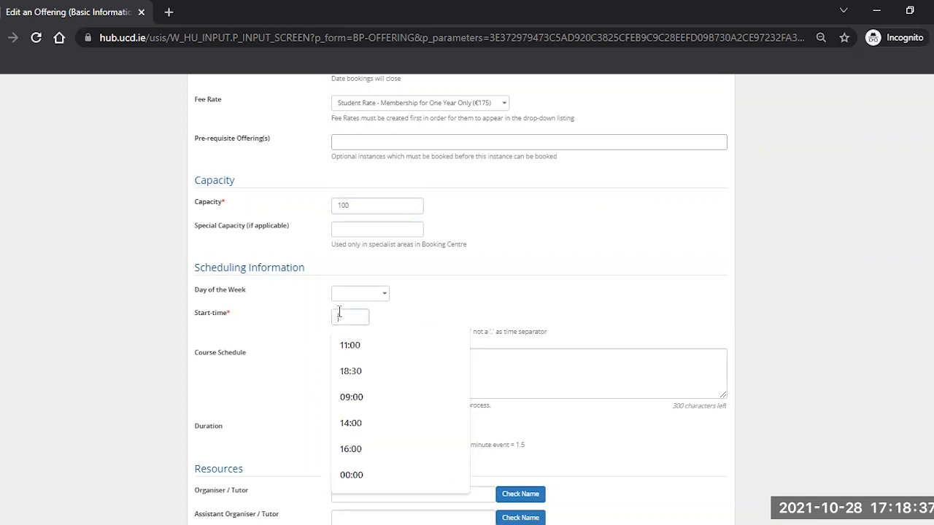
pyautogui.write('11:00')
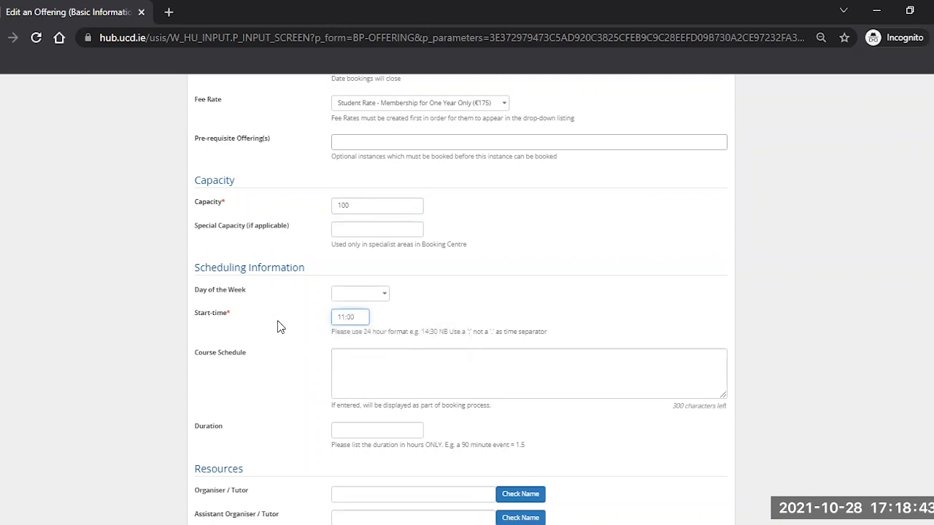
pyautogui.scroll(-1, 285, 325)
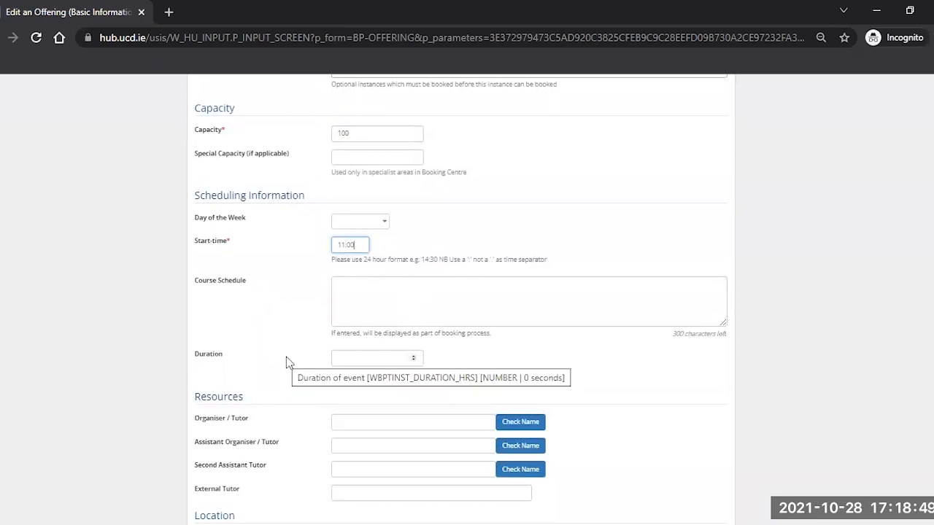
pyautogui.click(343, 357)
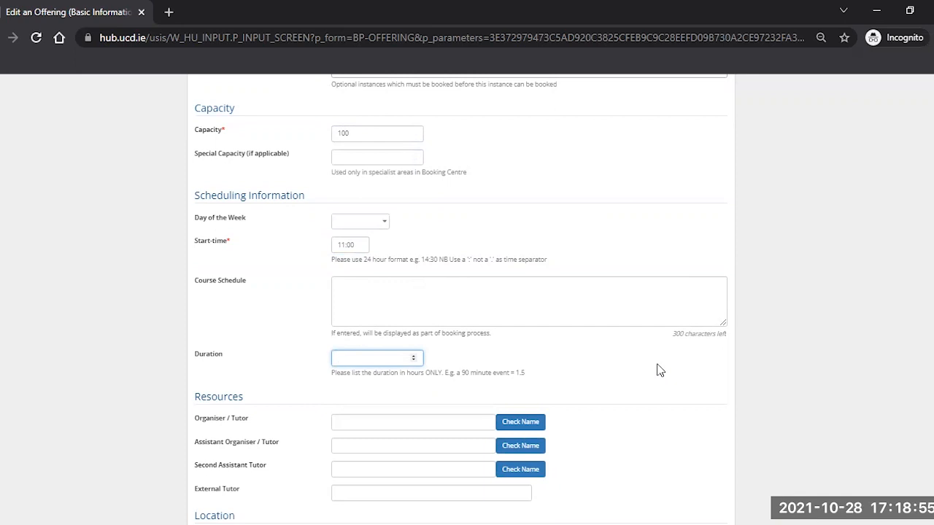
pyautogui.write('1.5')
# Step: Enter the organiser's e-mail as Organiser / Tutor and verify it with Check Name
pyautogui.scroll(-1, 134, 351)
pyautogui.scroll(-1, 133, 351)
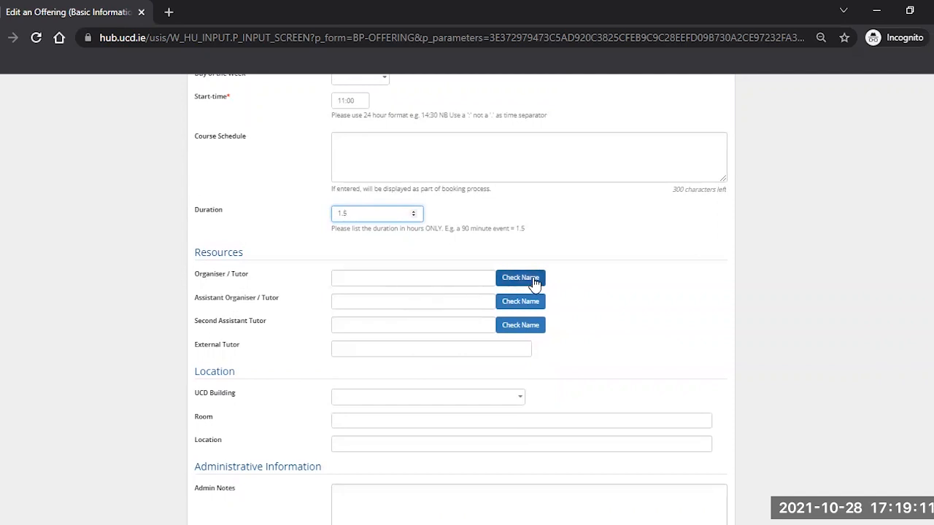
pyautogui.click(353, 277)
pyautogui.write('SUSA')
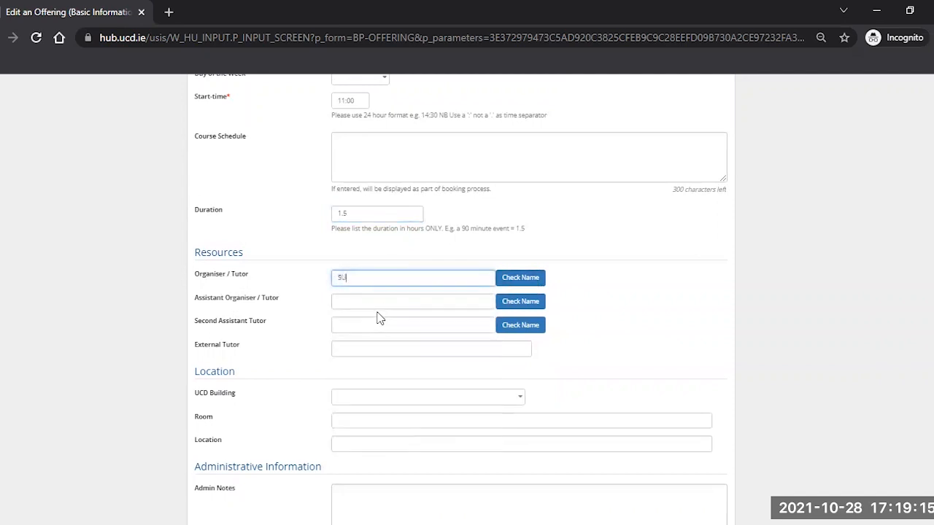
pyautogui.press('BackSpace')
pyautogui.press('BackSpace')
pyautogui.click(522, 278)
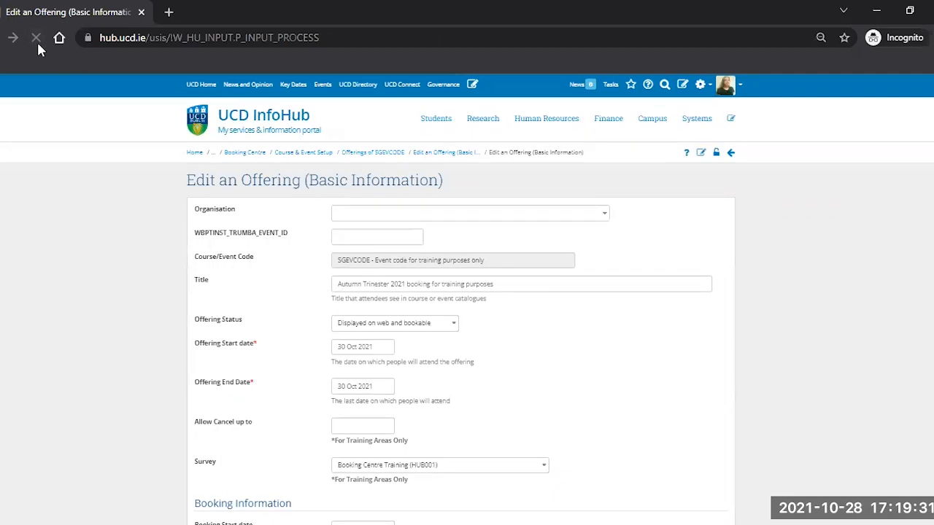
# Step: Type the external tutor's name into the External Tutor field
pyautogui.scroll(-3, 97, 339)
pyautogui.scroll(-8, 109, 337)
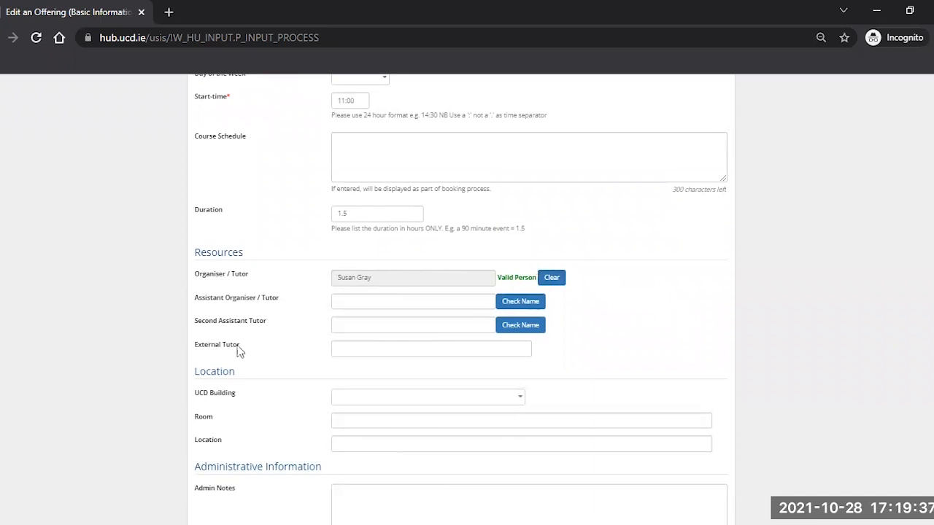
pyautogui.click(347, 349)
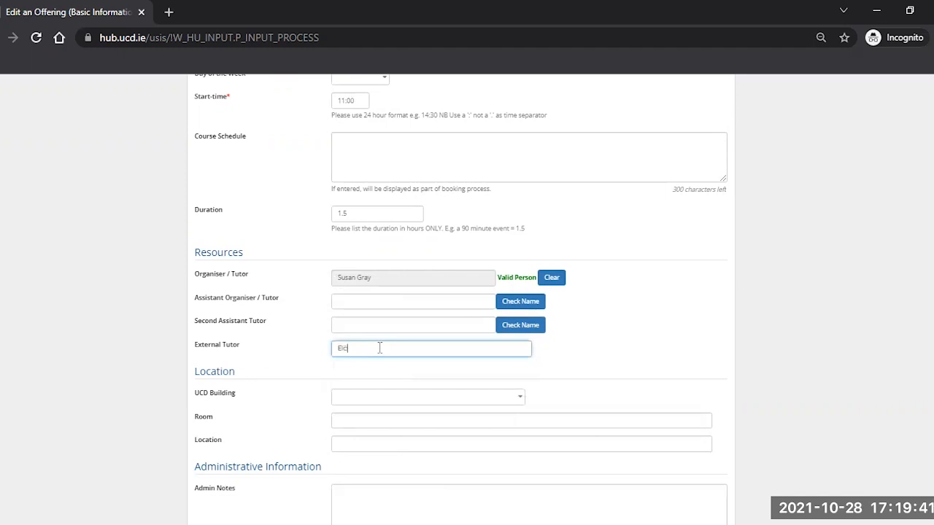
# Step: Pick Ardmore Annexe as UCD Building, then clear the building back to blank
pyautogui.scroll(-2, 31, 359)
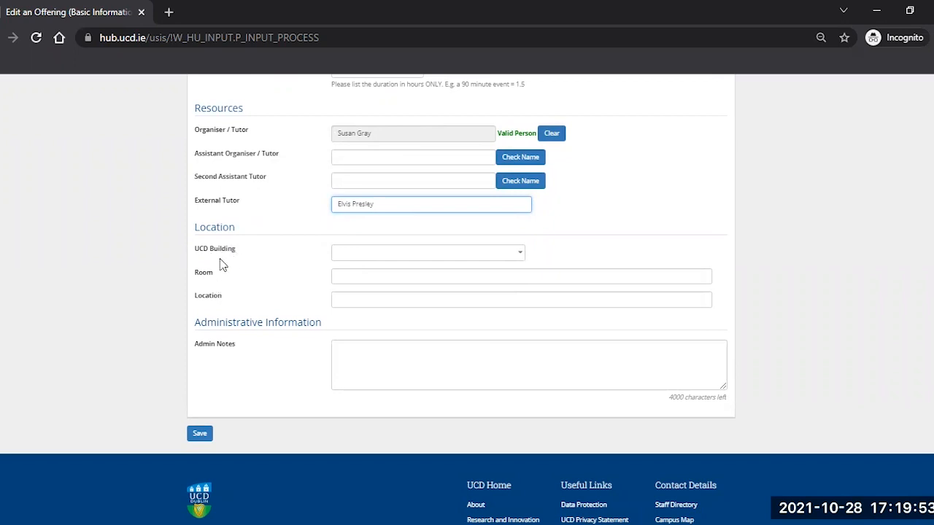
pyautogui.click(372, 256)
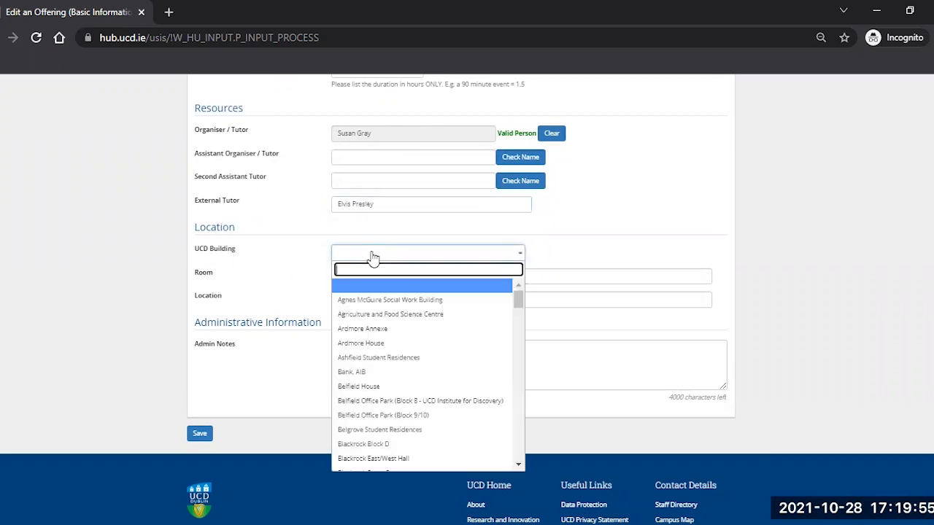
pyautogui.click(365, 332)
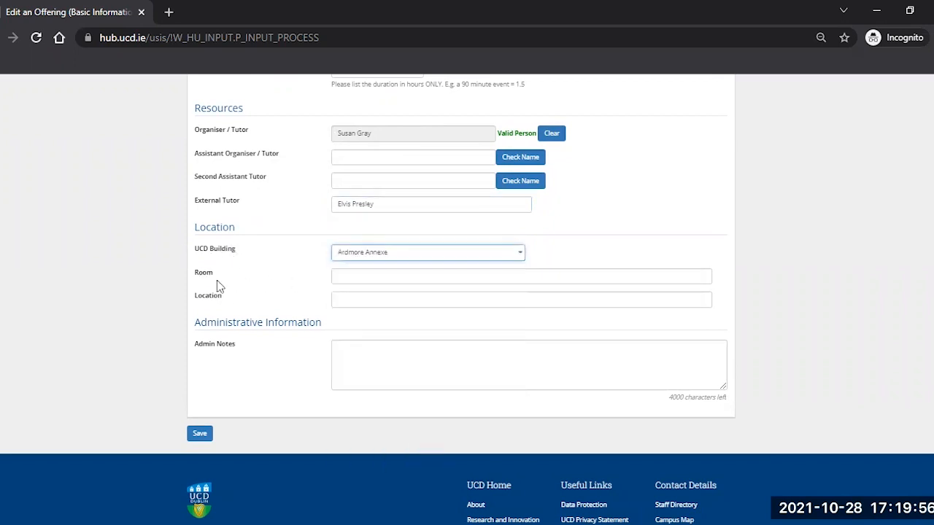
pyautogui.click(387, 255)
pyautogui.click(375, 285)
# Step: Enter Room 'Yeats Suite' and Location 'Radisson Blu Hotel Stillorgan'
pyautogui.click(351, 278)
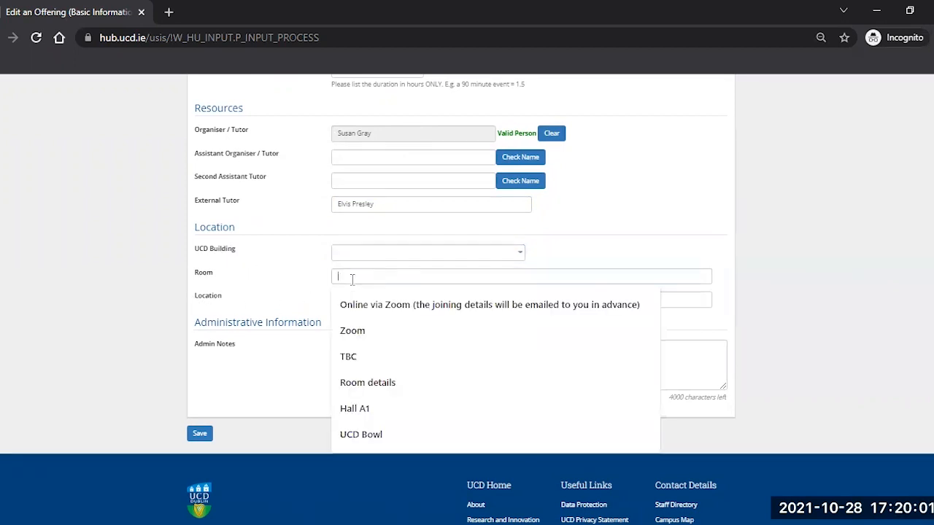
pyautogui.write('Ve')
pyautogui.press('BackSpace')
pyautogui.write('ats Suite')
pyautogui.press('Tab')
pyautogui.write('Radisson Blu Hotel Stillorgan')
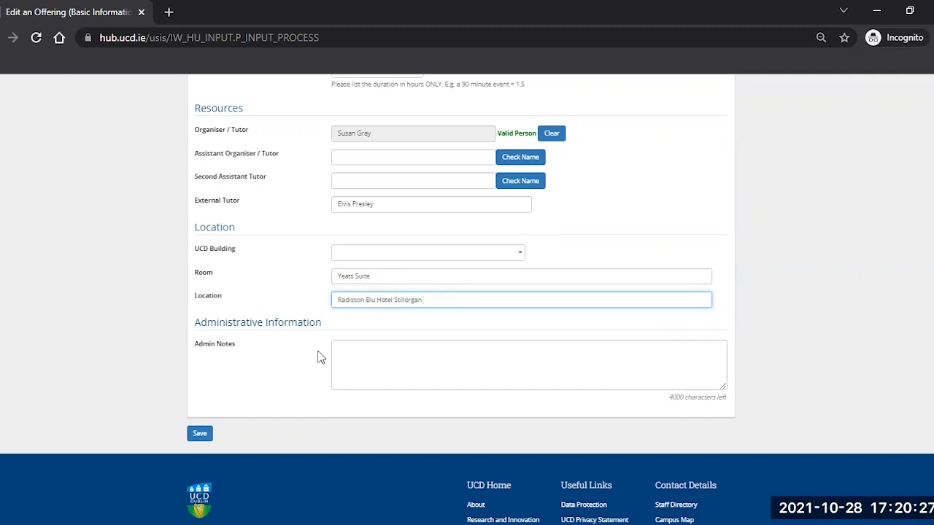
# Step: Write dated Admin Notes: car-parking passes are required, and passes were sent out to attendees
pyautogui.click(374, 353)
pyautogui.write('You can simply add in relevant details')
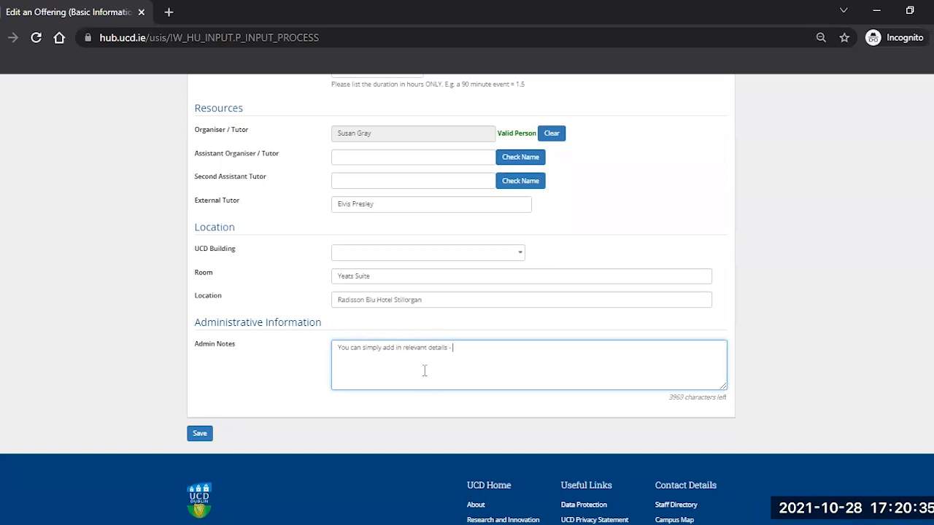
pyautogui.write(' - car-parking passes are required (SG 28102021')
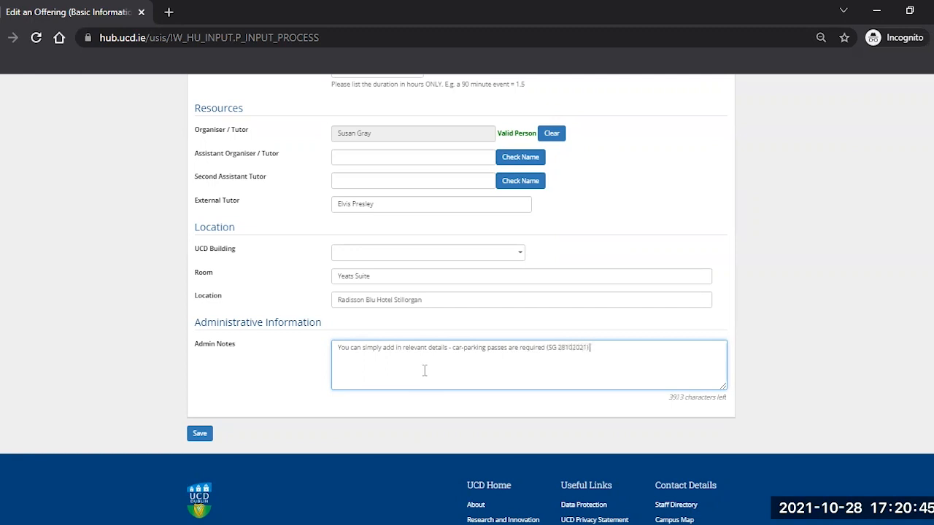
pyautogui.write('Passes sent out to attendees (SG 031112021)')
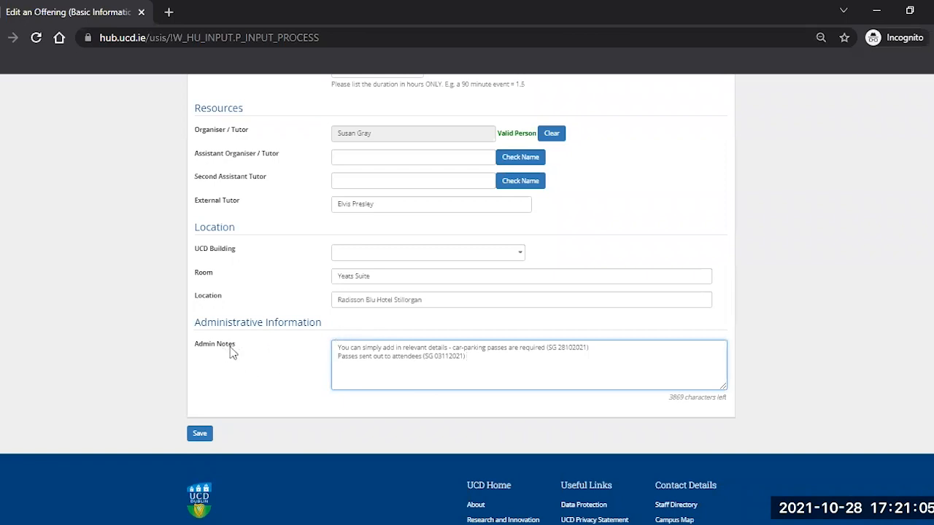
pyautogui.scroll(-1, 91, 317)
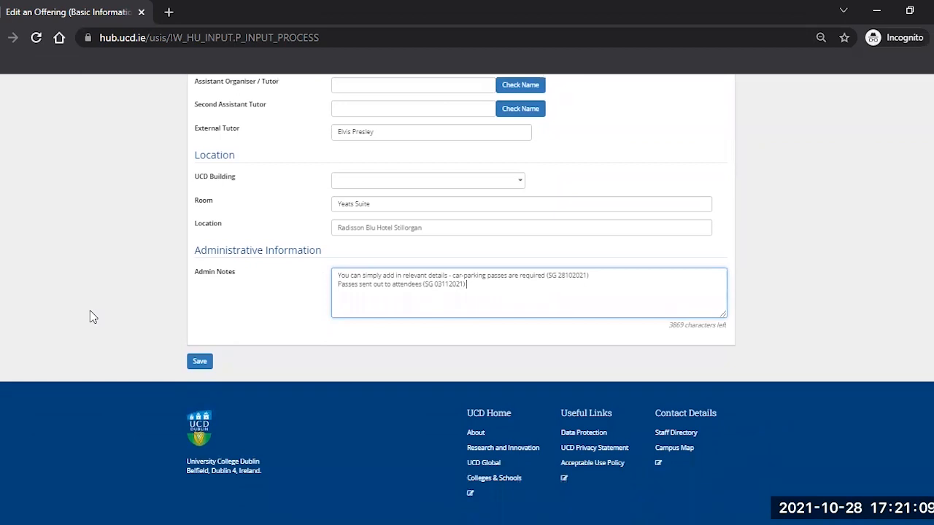
# Step: Save the new offering, refresh the SGEVCODE list to show 84193, and open it for editing
pyautogui.click(201, 363)
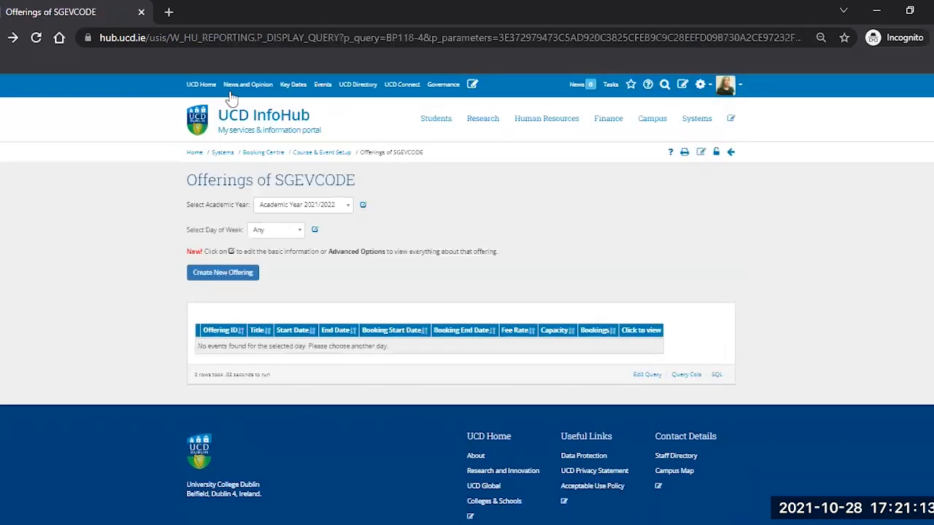
pyautogui.press('F5')
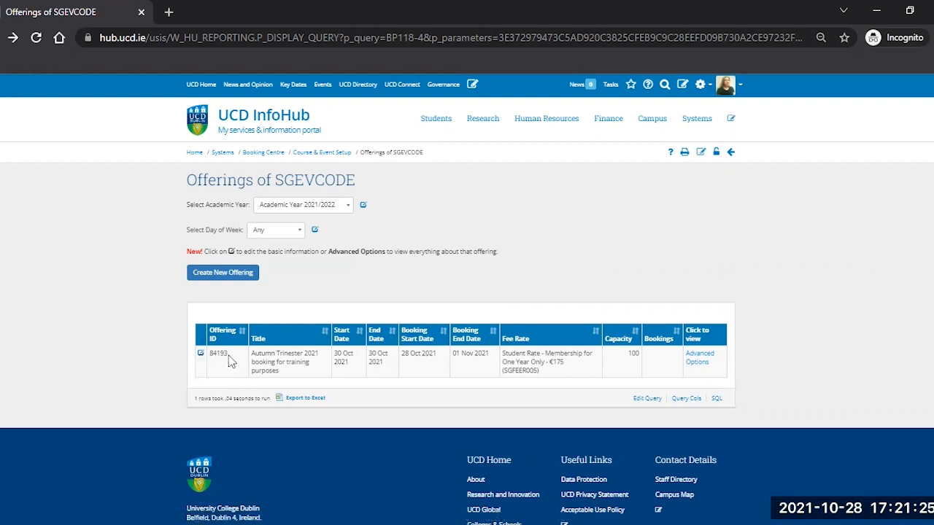
pyautogui.click(695, 361)
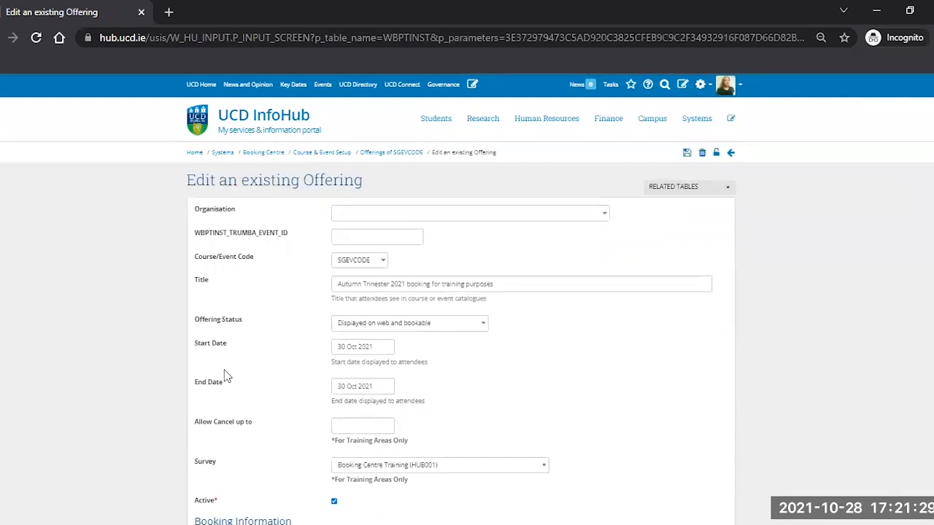
# Step: Add '!!' to the end of the offering title and raise the capacity from 100 to 110
pyautogui.click(496, 286)
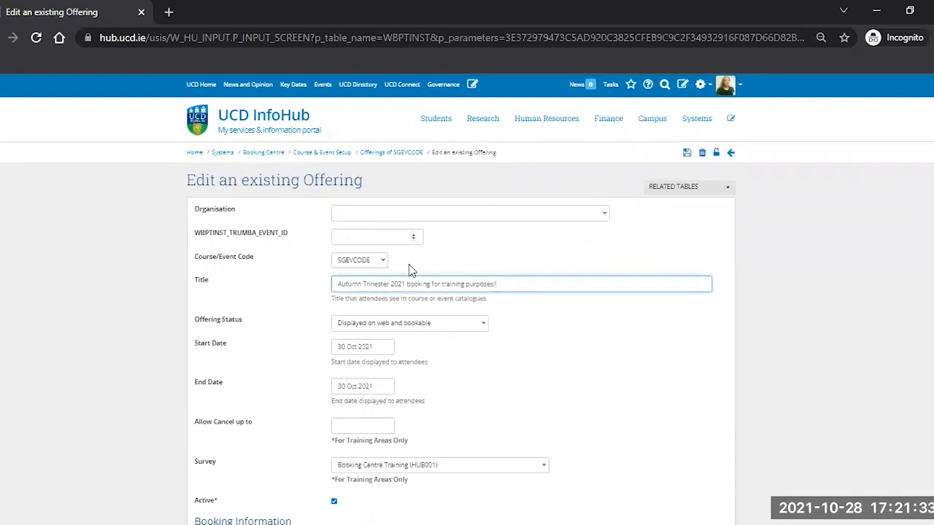
pyautogui.scroll(-4, 355, 267)
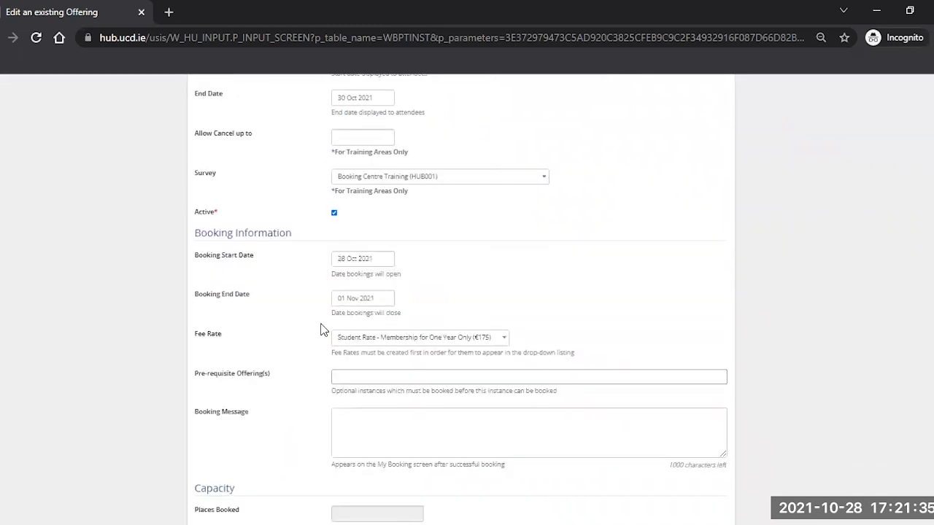
pyautogui.scroll(-5, 328, 333)
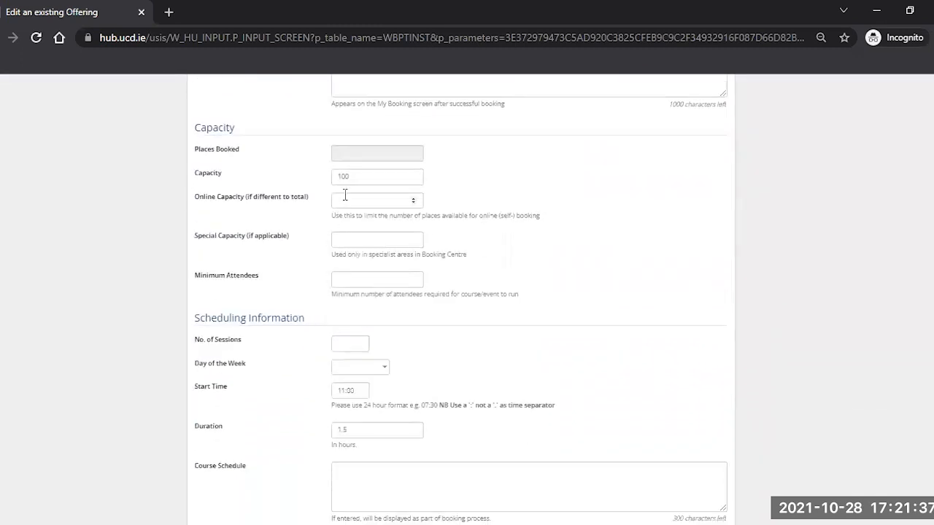
pyautogui.moveTo(341, 177); pyautogui.dragTo(360, 178)
pyautogui.write('1')
# Step: Change the start time from 11:00 to 11:30
pyautogui.scroll(-2, 369, 211)
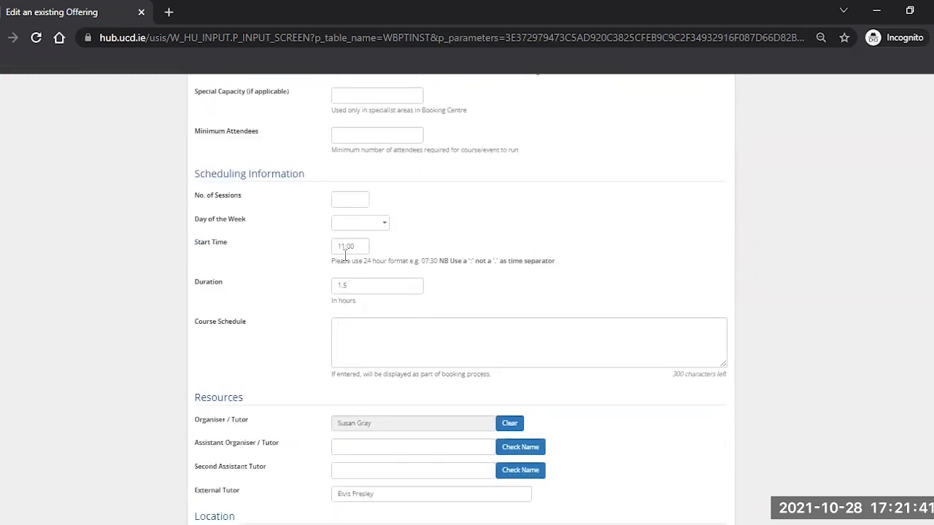
pyautogui.moveTo(346, 246); pyautogui.dragTo(365, 245)
pyautogui.write('30')
pyautogui.scroll(-3, 369, 246)
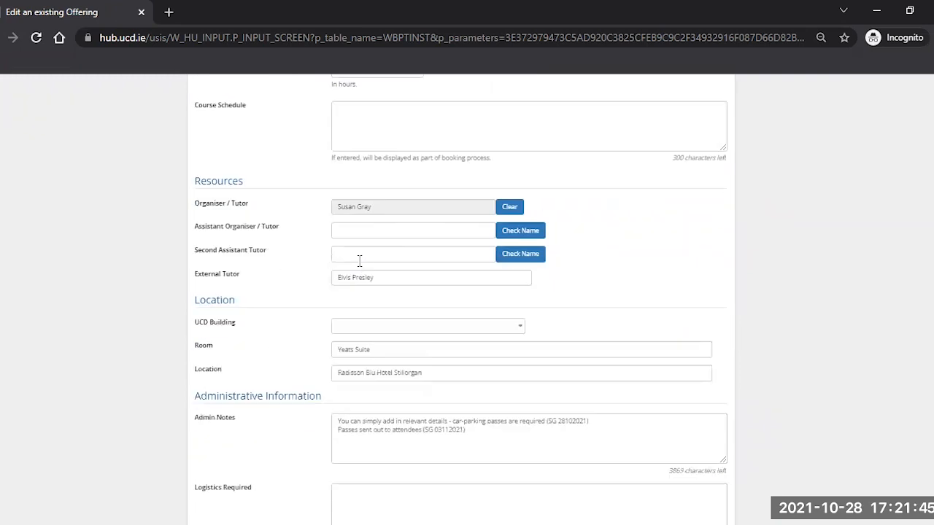
pyautogui.scroll(-2, 360, 208)
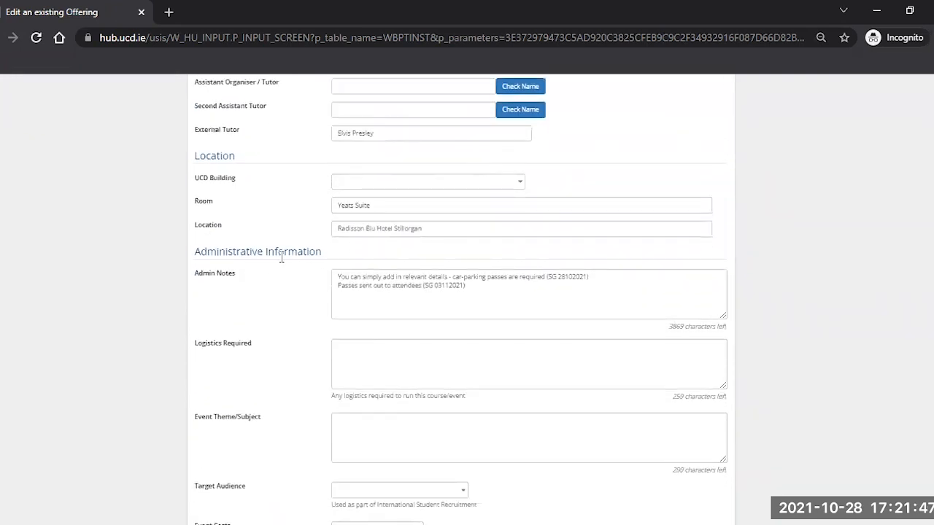
pyautogui.scroll(-3, 280, 257)
pyautogui.scroll(2, 279, 256)
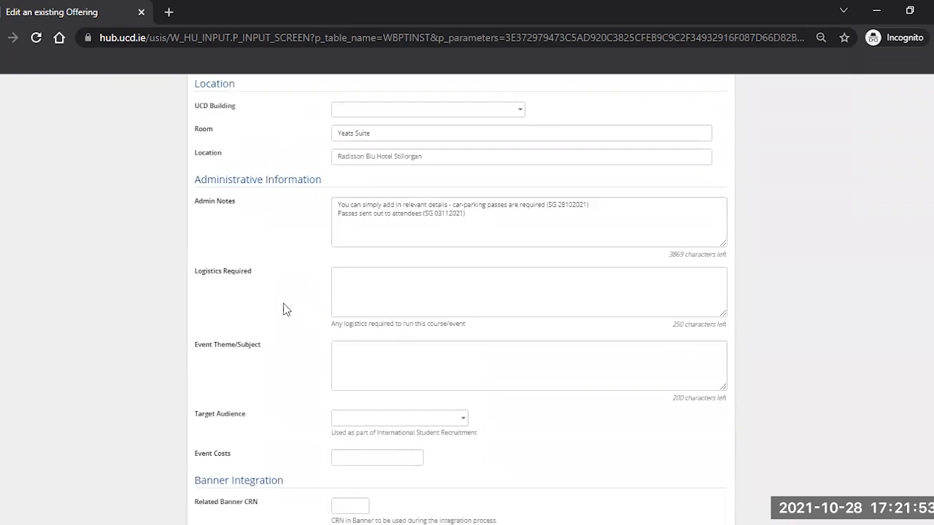
pyautogui.scroll(-2, 281, 308)
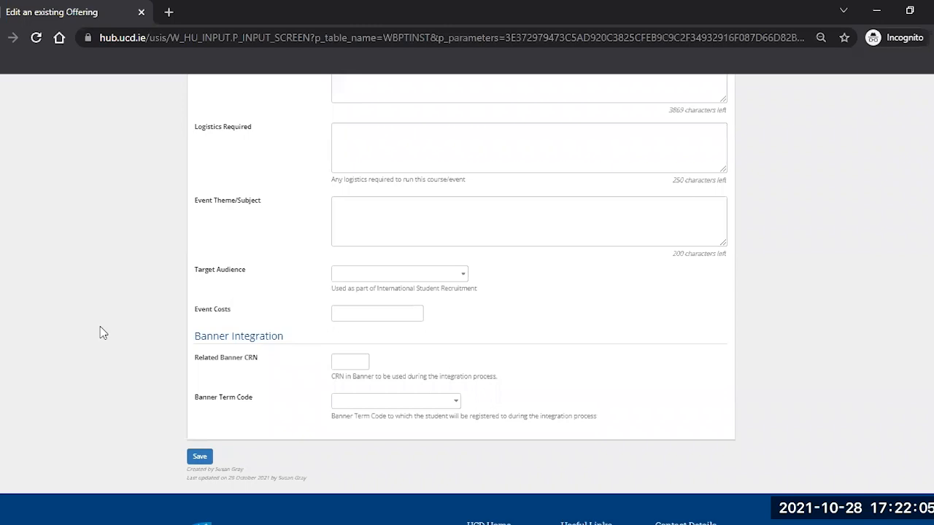
pyautogui.scroll(-2, 103, 333)
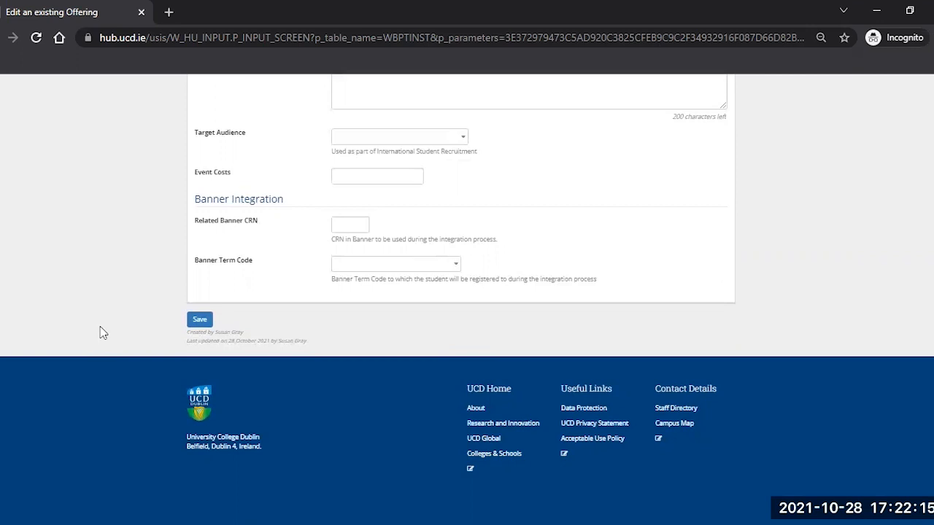
# Step: Save the edited offering 84193 and refresh the SGEVCODE offerings list to show the update
pyautogui.click(199, 320)
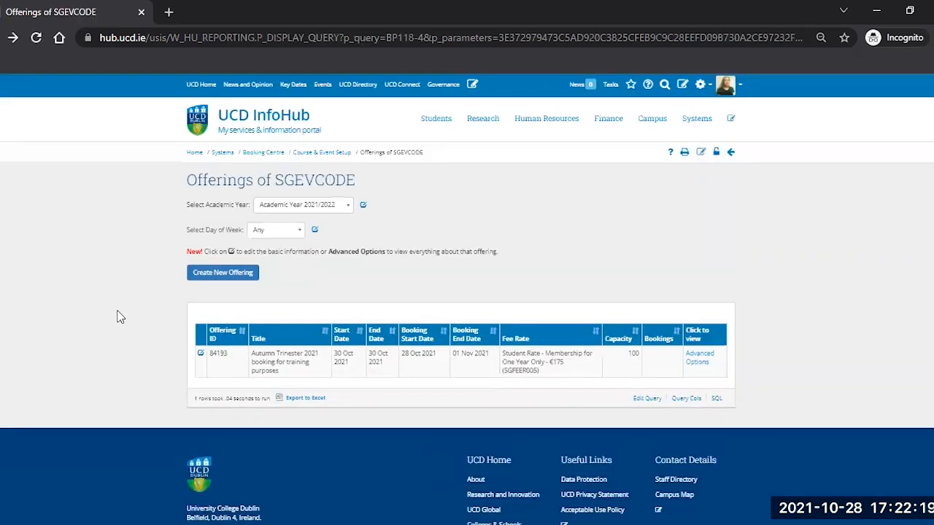
pyautogui.click(34, 37)
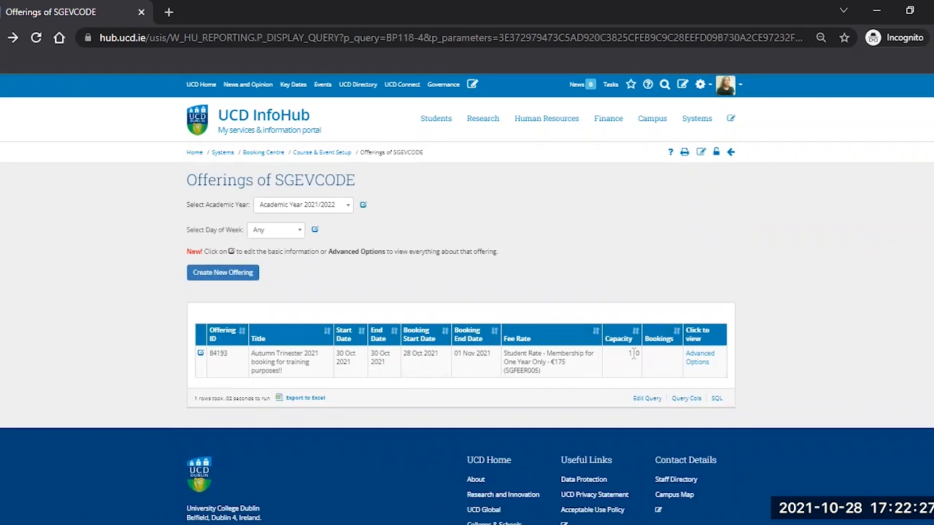
# Step: Return to the Course & Event Setup page through its breadcrumb link
pyautogui.click(324, 155)
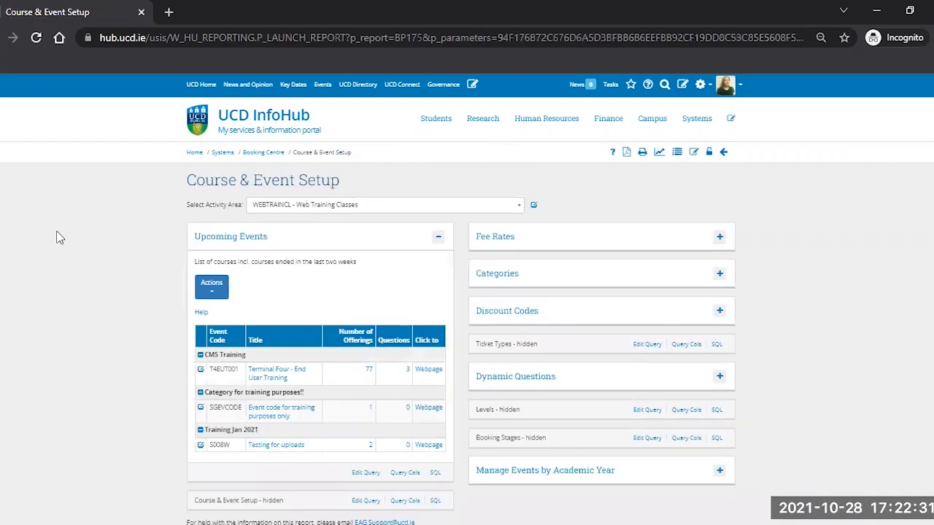